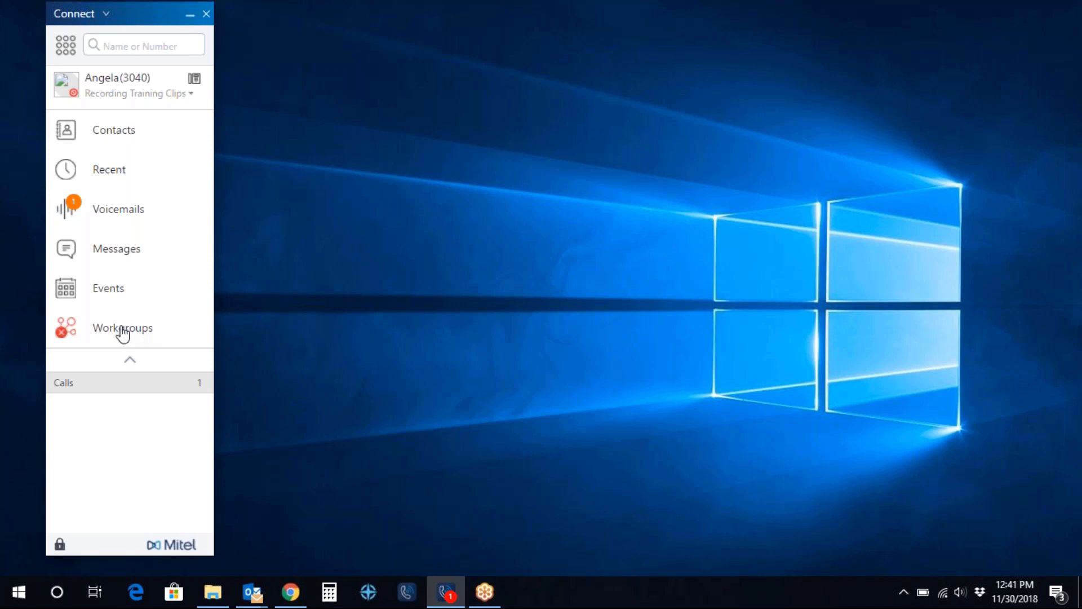
- Show the workgroups view and log in to the workgroups
{"action": "left_click", "coordinate": [122, 333]}
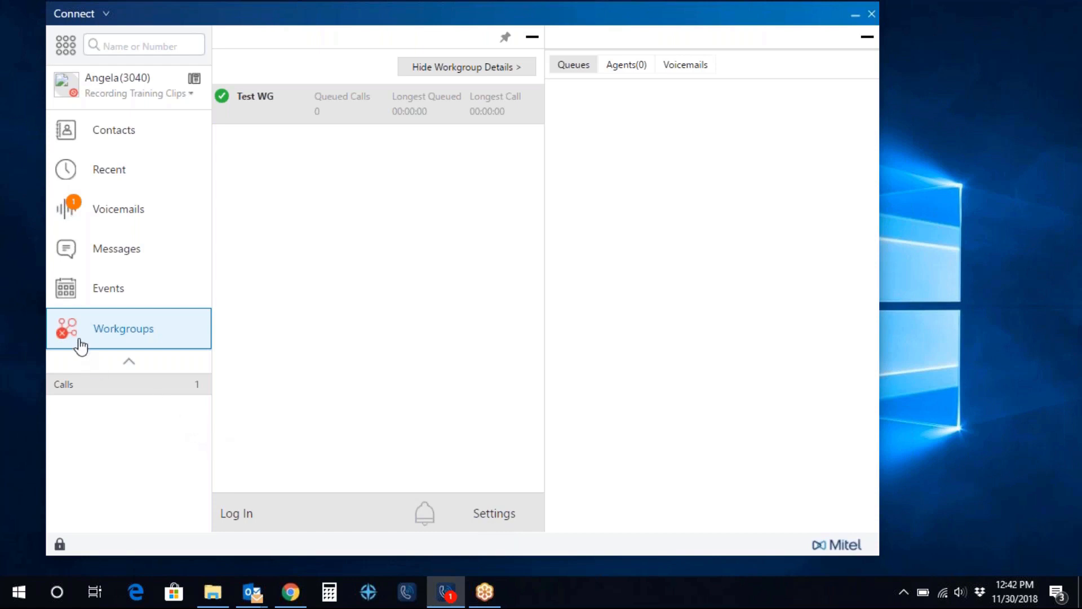
{"action": "left_click", "coordinate": [236, 514]}
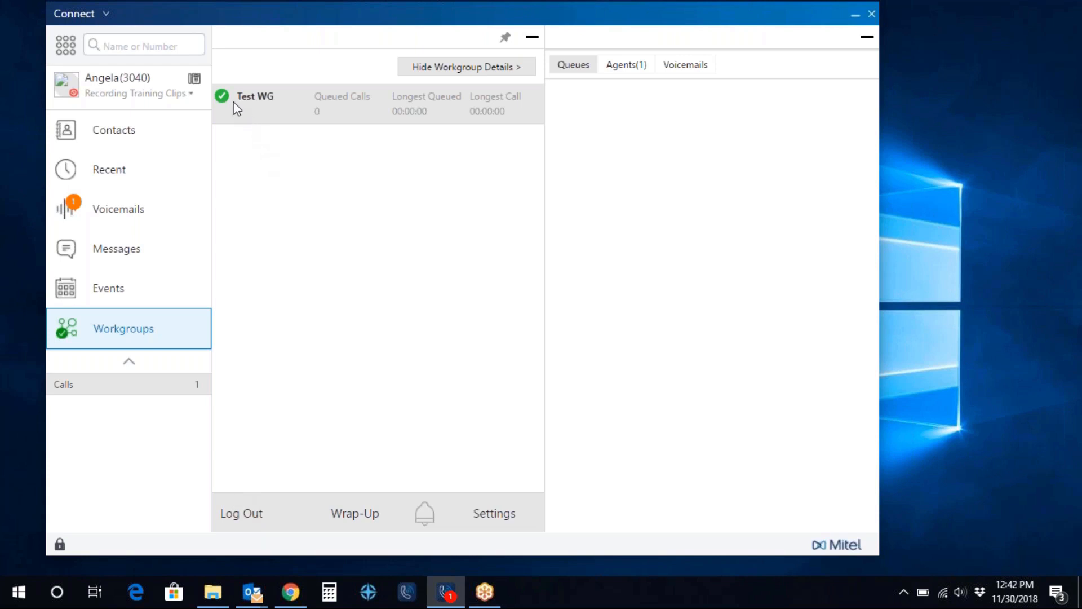
{"action": "mouse_move", "coordinate": [222, 97]}
- Examine the Test WG workgroup details, covering its queues, agents and voicemails, and collapse the details
{"action": "left_click", "coordinate": [502, 71]}
{"action": "left_click", "coordinate": [502, 68]}
{"action": "left_click", "coordinate": [616, 76]}
{"action": "left_click", "coordinate": [678, 68]}
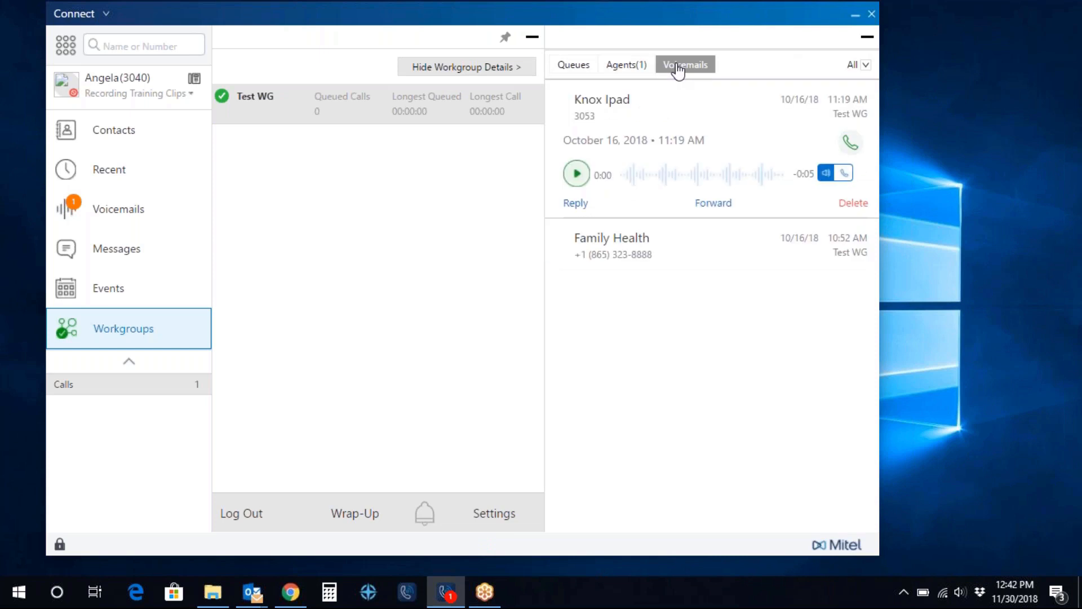
{"action": "left_click", "coordinate": [573, 73]}
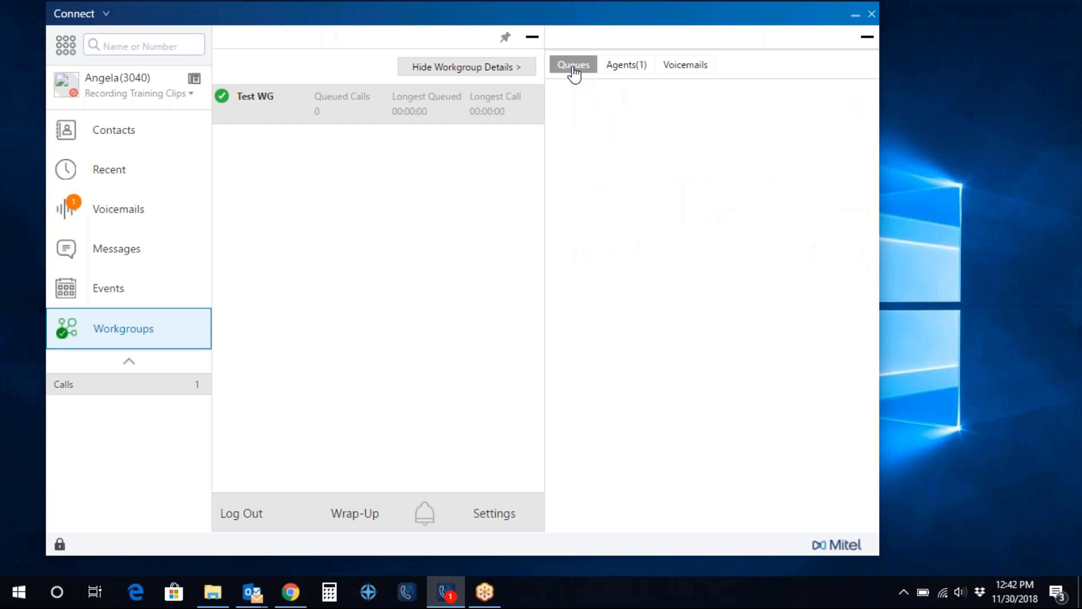
{"action": "left_click", "coordinate": [667, 73]}
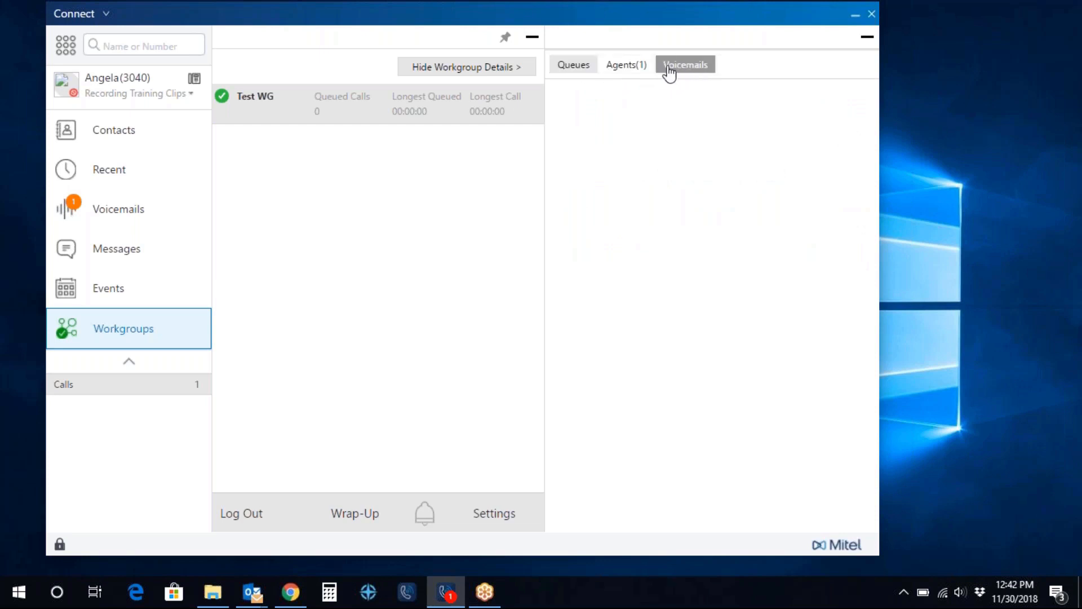
{"action": "left_click", "coordinate": [627, 67]}
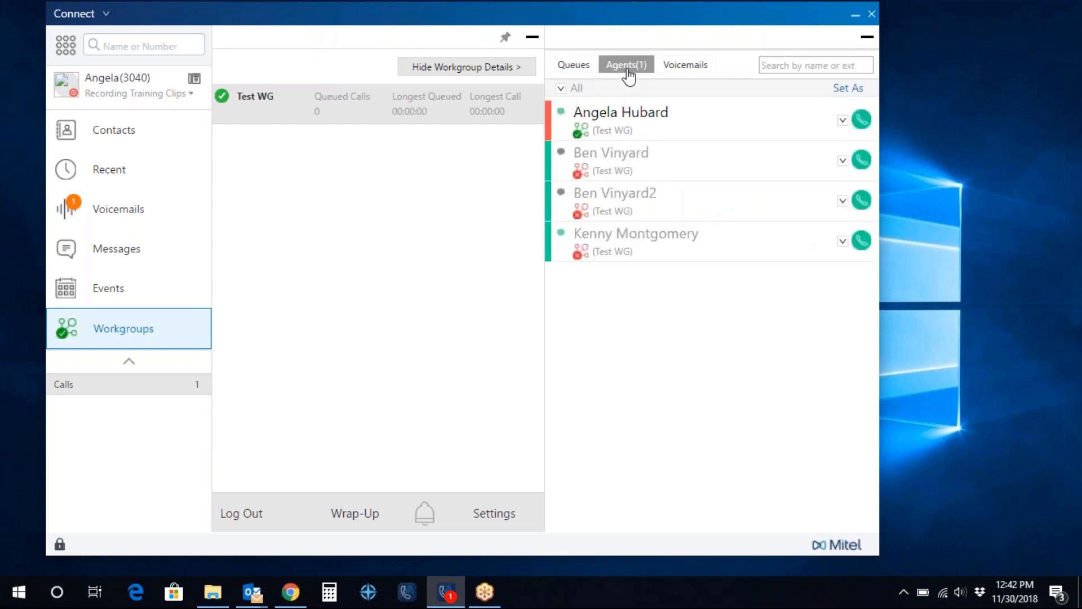
{"action": "left_click", "coordinate": [575, 67]}
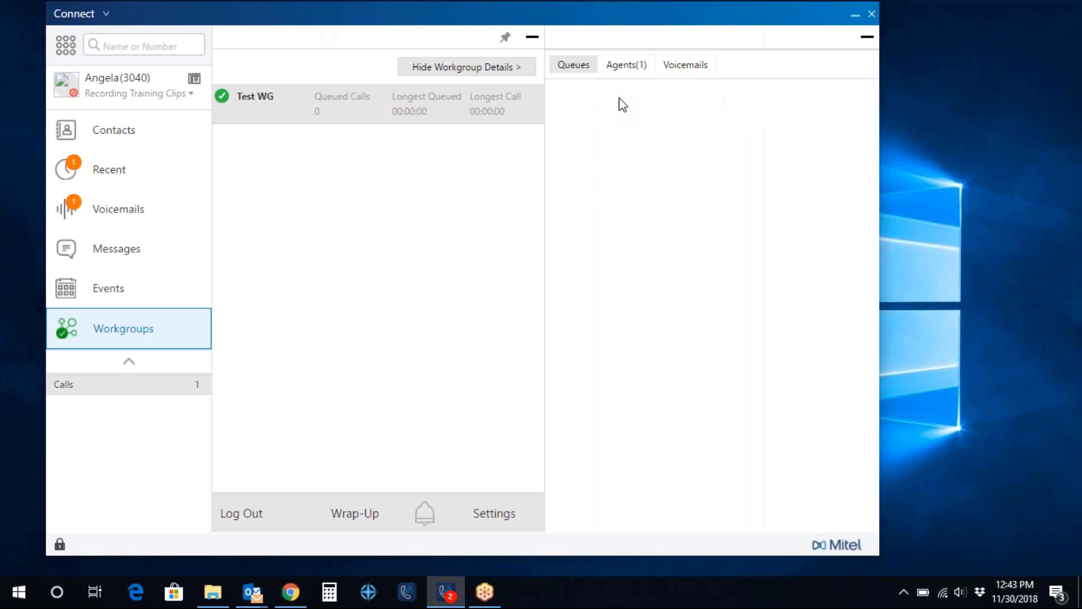
{"action": "left_click", "coordinate": [867, 36]}
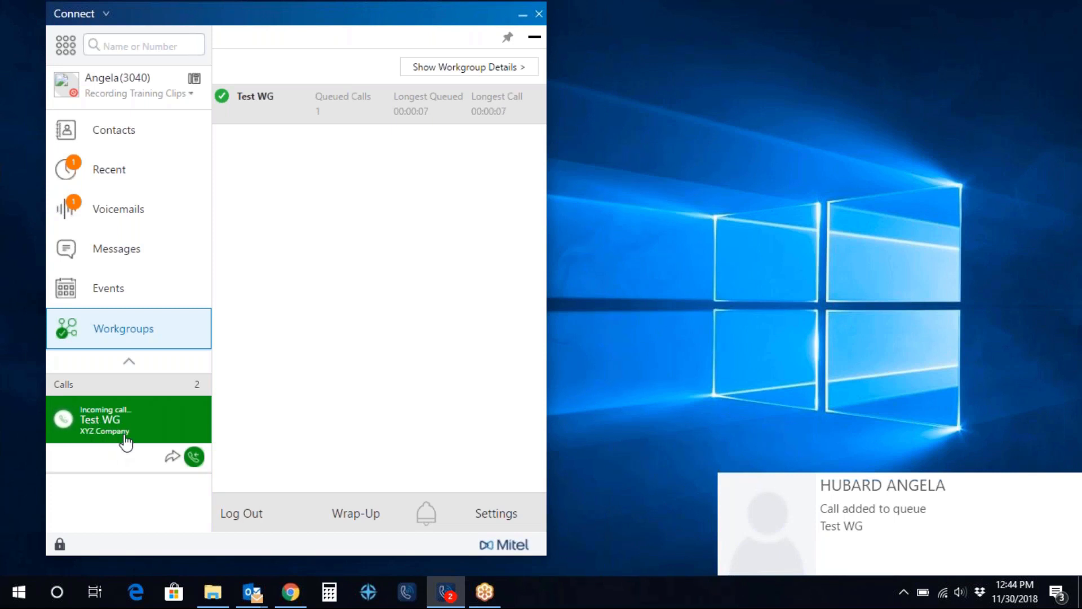
- Answer the incoming Test WG call and transfer it to the Knox Ipad extension's voicemail
{"action": "left_click", "coordinate": [194, 458]}
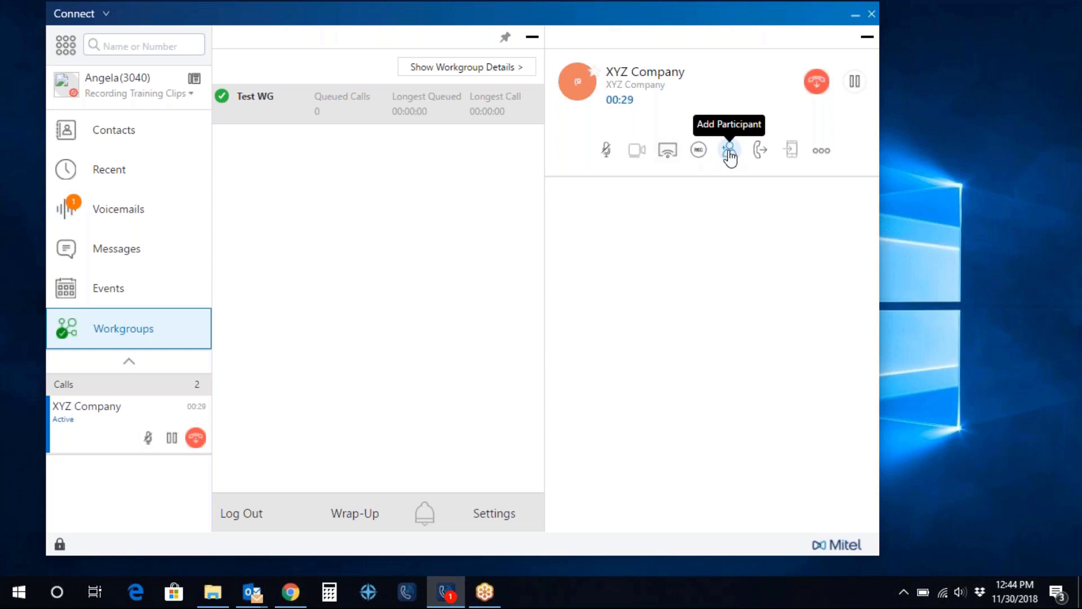
{"action": "left_click", "coordinate": [756, 151]}
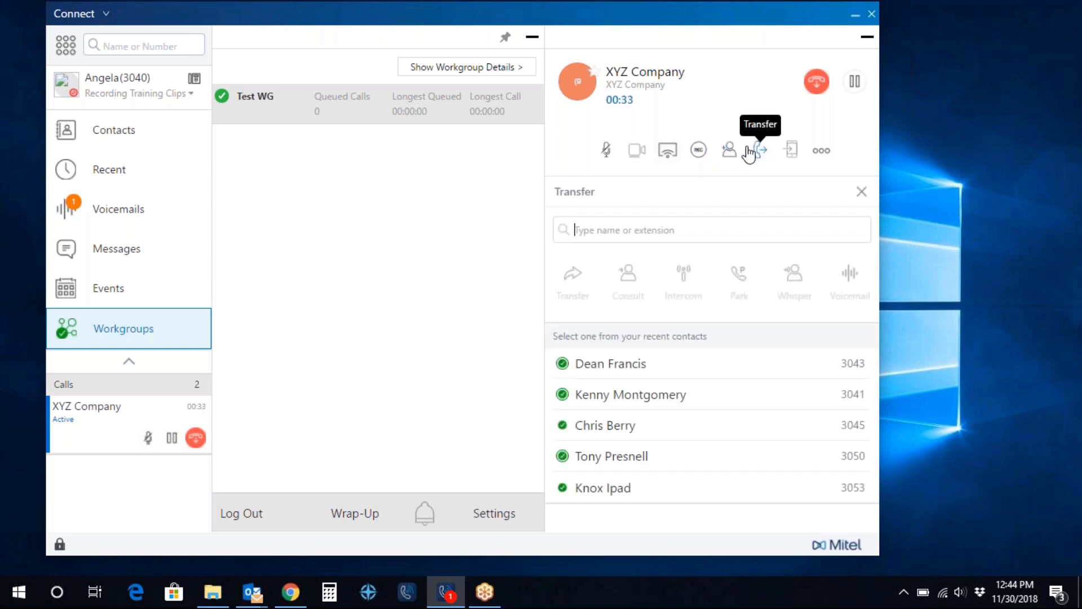
{"action": "type", "text": "3053"}
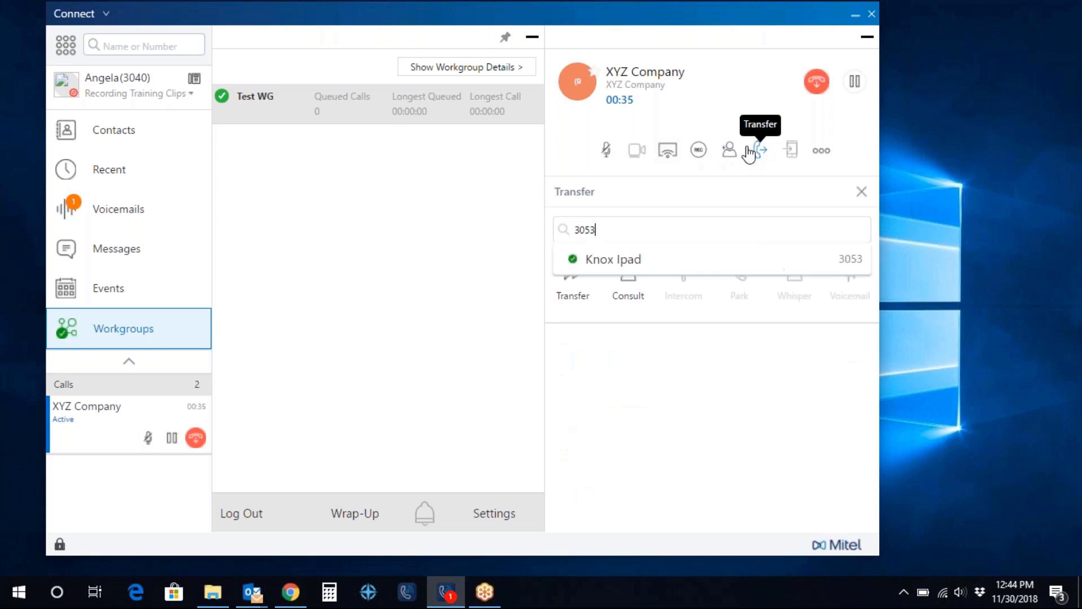
{"action": "left_click", "coordinate": [626, 264]}
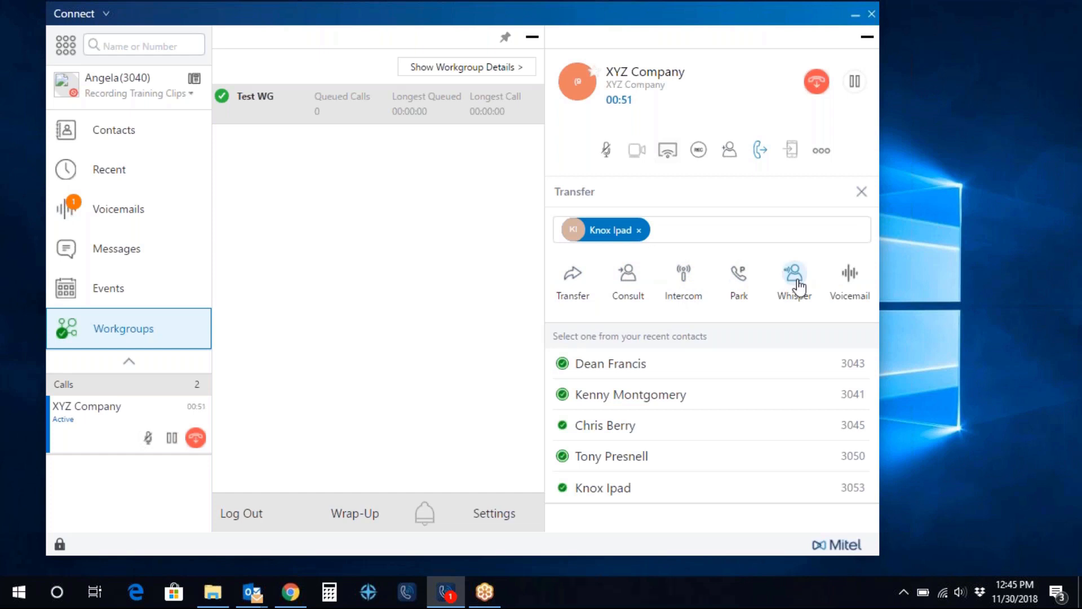
{"action": "left_click", "coordinate": [848, 277]}
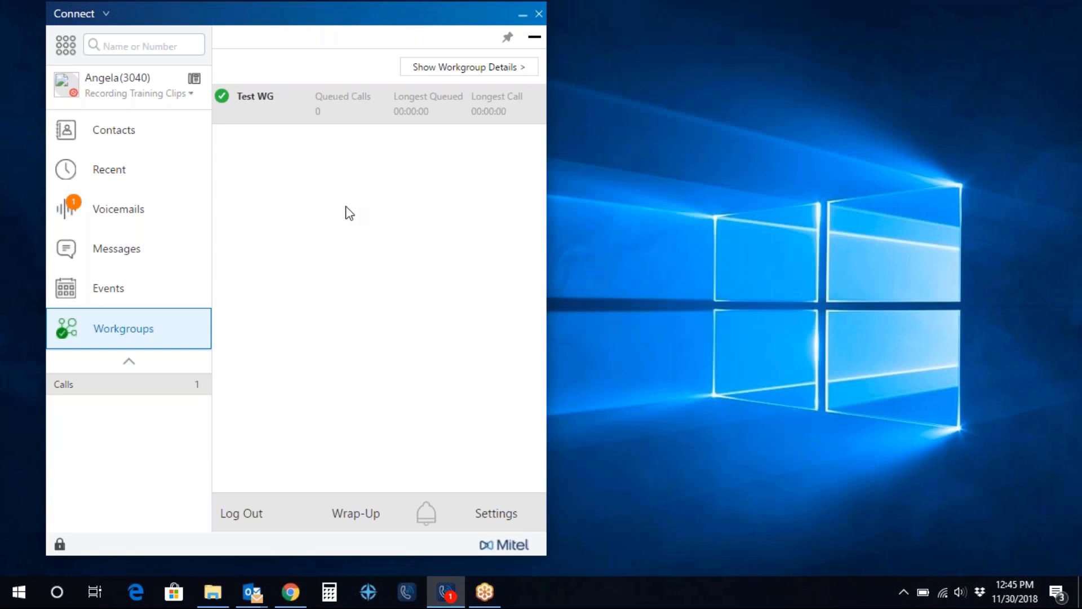
- Review the workgroup notification settings, switching the queue-arrival notifications off and back on, and close the settings
{"action": "left_click", "coordinate": [496, 513]}
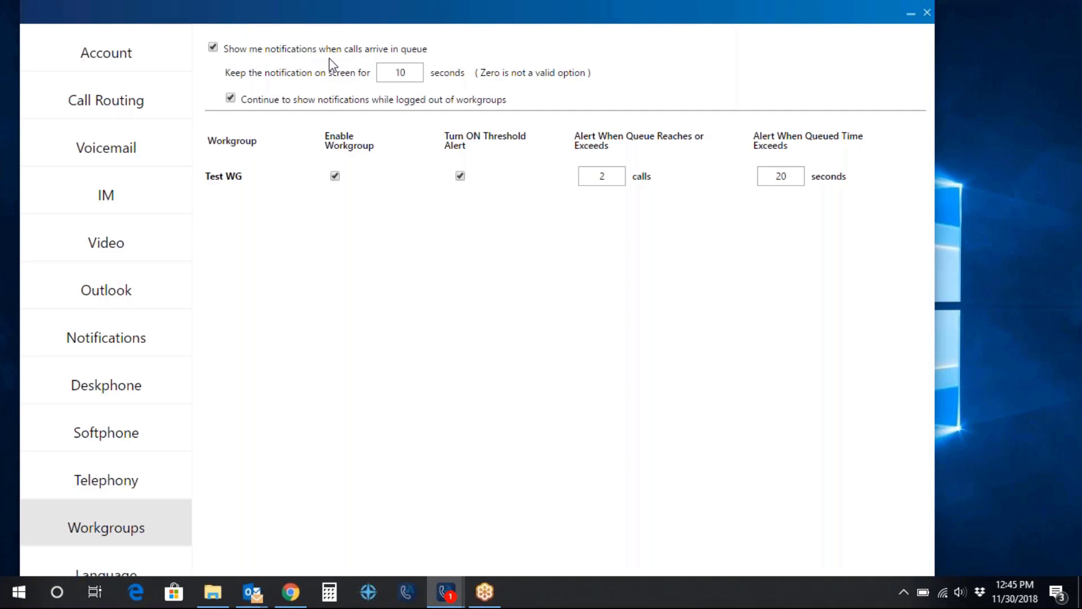
{"action": "left_click", "coordinate": [213, 48]}
{"action": "left_click", "coordinate": [214, 48]}
{"action": "left_click", "coordinate": [927, 12]}
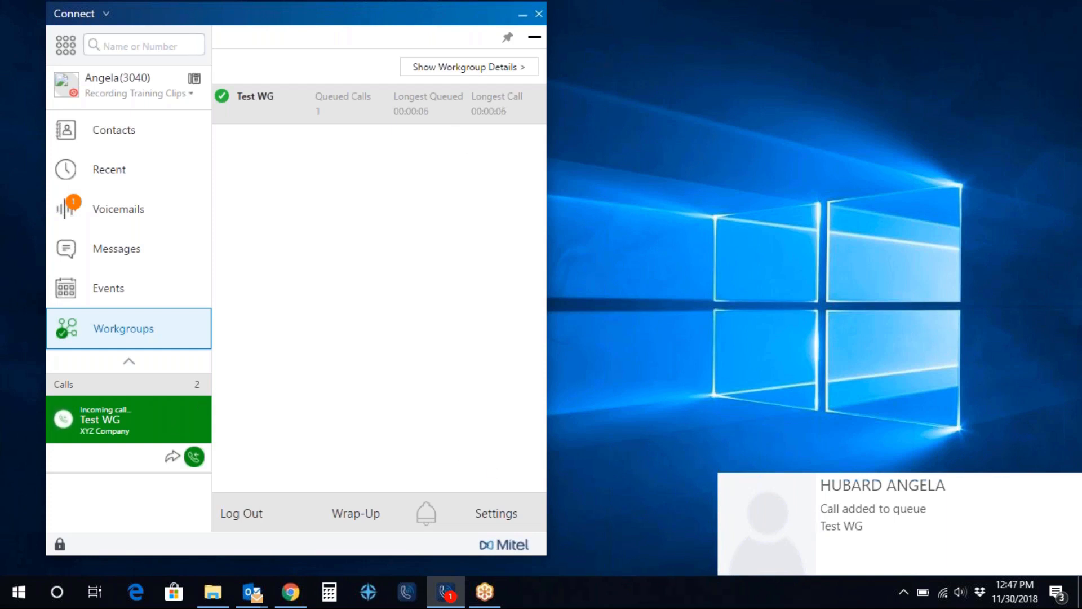
- Move the Connect window down, minimize and restore it, and move it back up on the desktop
{"action": "left_click_drag", "start_coordinate": [358, 14], "coordinate": [333, 127]}
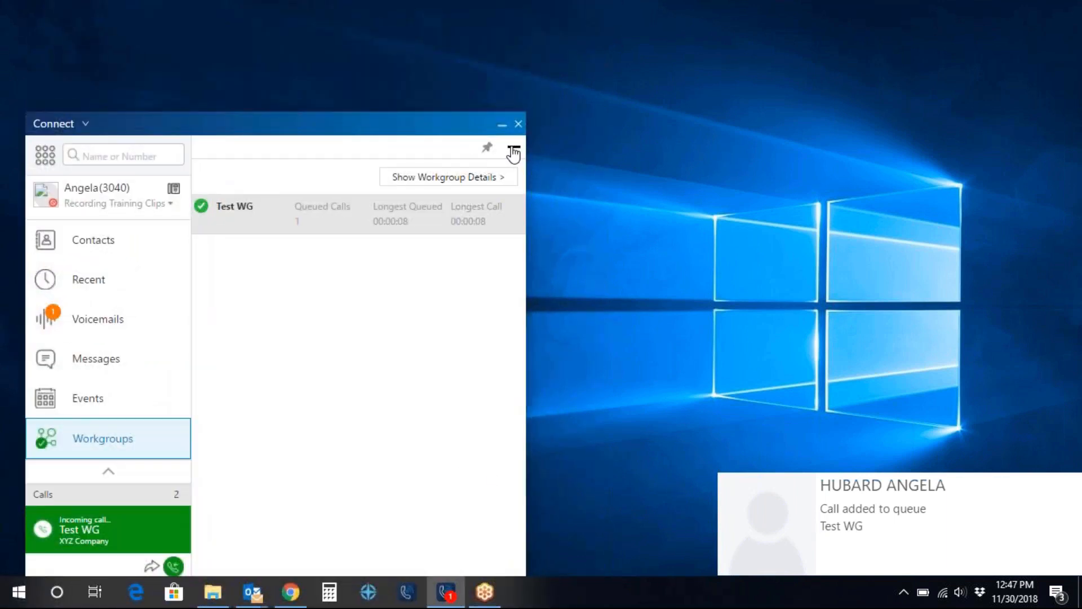
{"action": "left_click", "coordinate": [502, 118]}
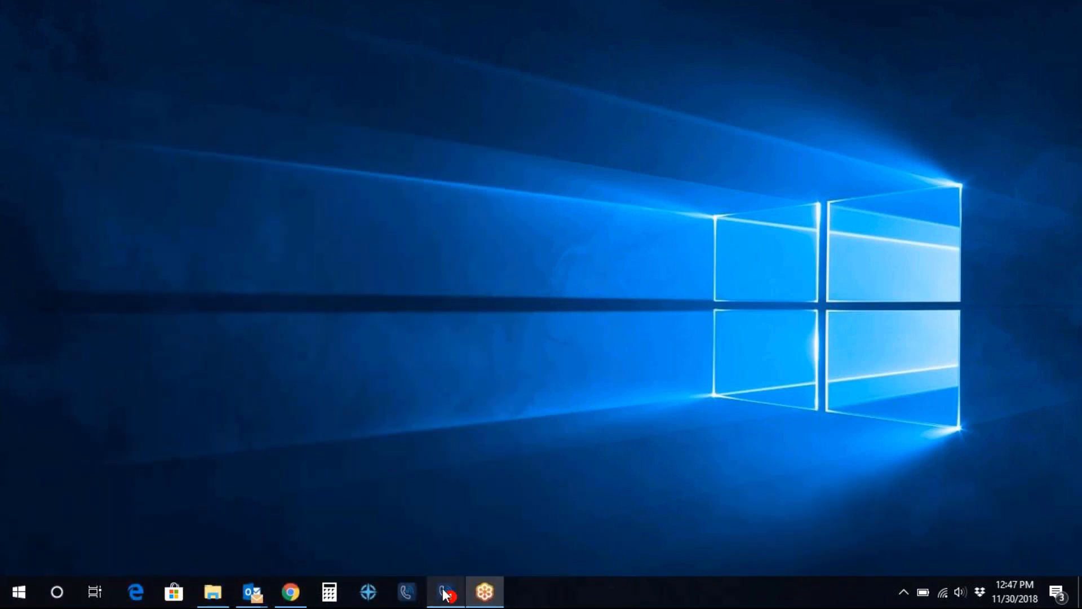
{"action": "mouse_move", "coordinate": [446, 592]}
{"action": "left_click", "coordinate": [420, 549]}
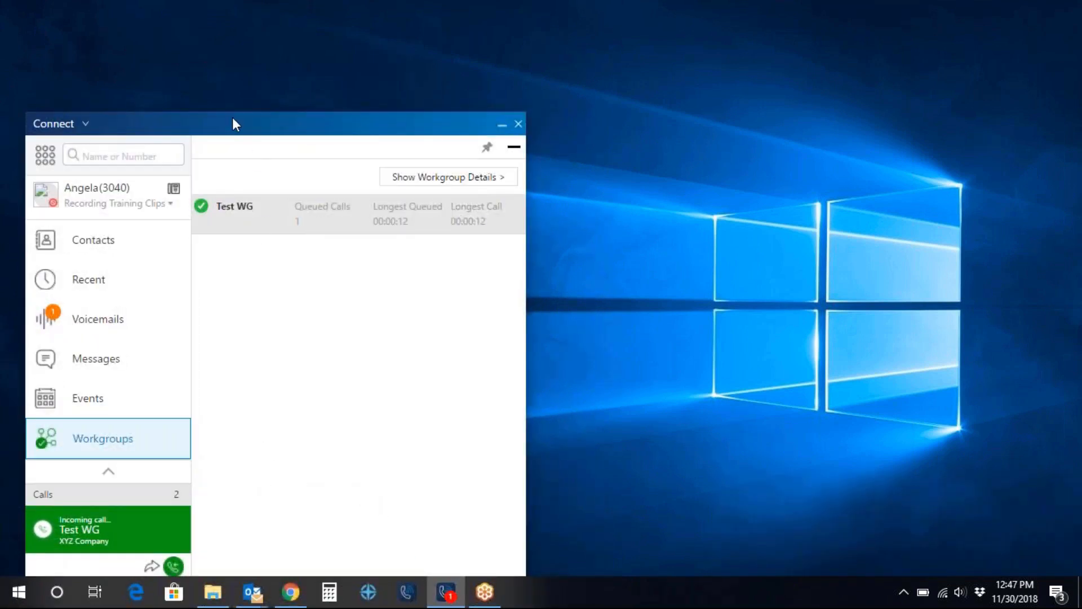
{"action": "left_click_drag", "start_coordinate": [234, 122], "coordinate": [220, 52]}
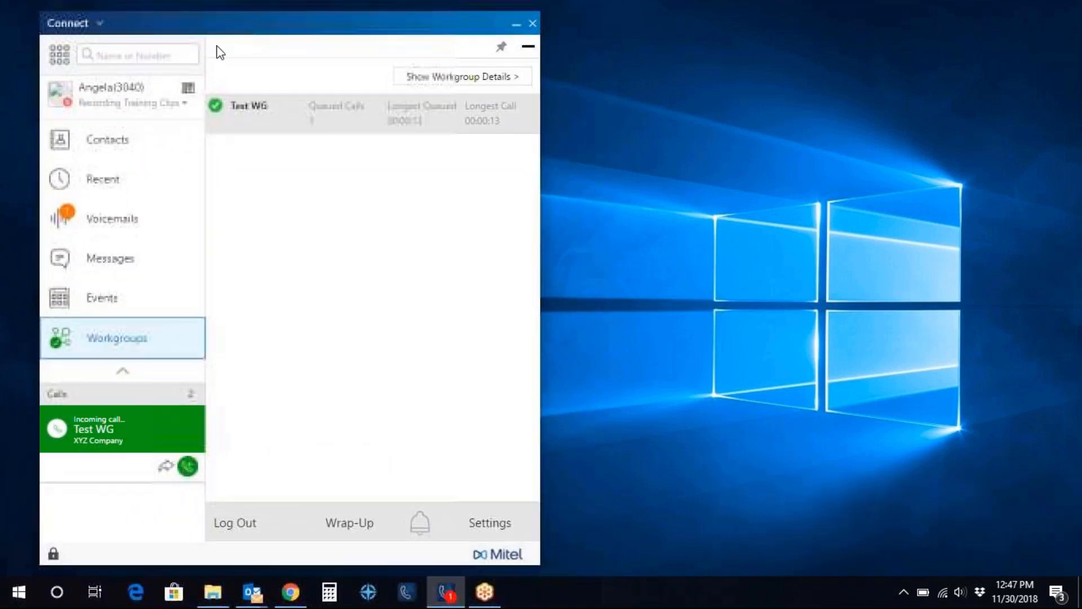
- Answer the incoming Test WG call, then place it on hold and resume it
{"action": "left_click", "coordinate": [187, 466]}
{"action": "left_click", "coordinate": [187, 465]}
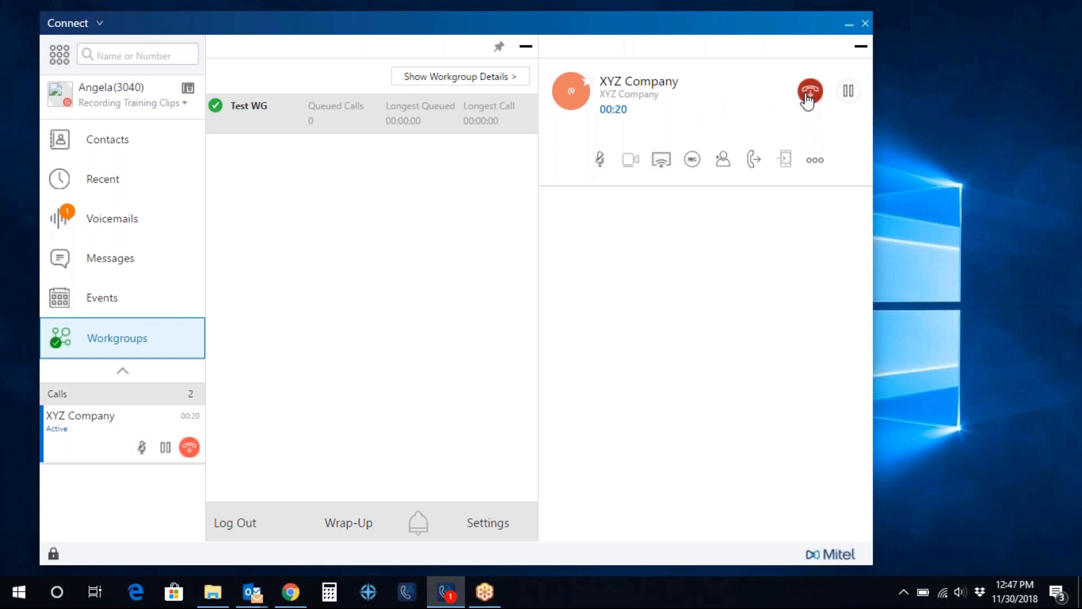
{"action": "left_click", "coordinate": [847, 92]}
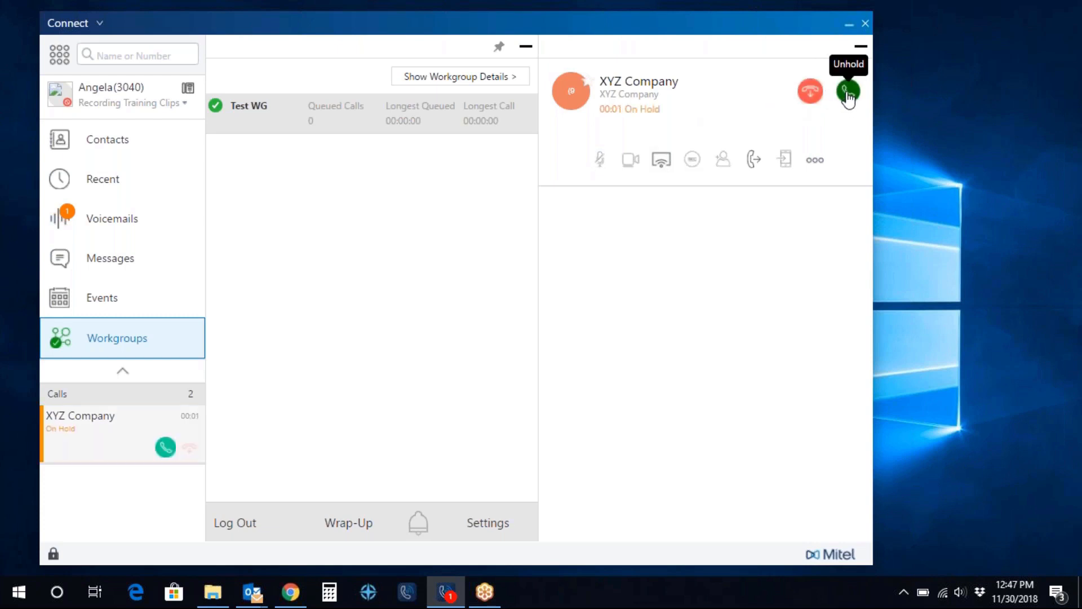
{"action": "left_click", "coordinate": [848, 92]}
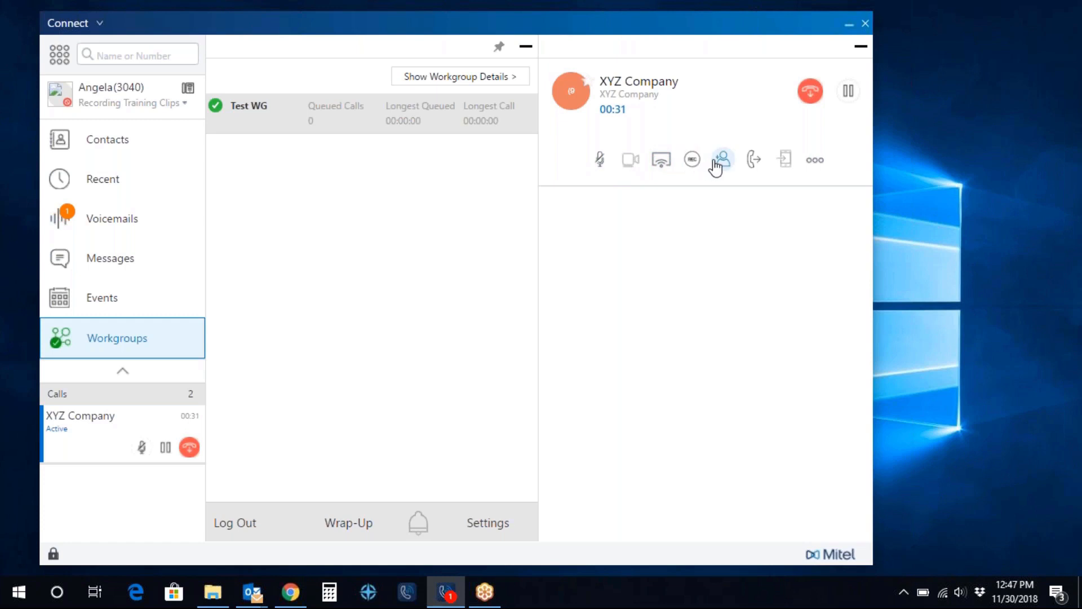
- Transfer the active XYZ Company call directly to the Knox Ipad contact
{"action": "left_click", "coordinate": [752, 160]}
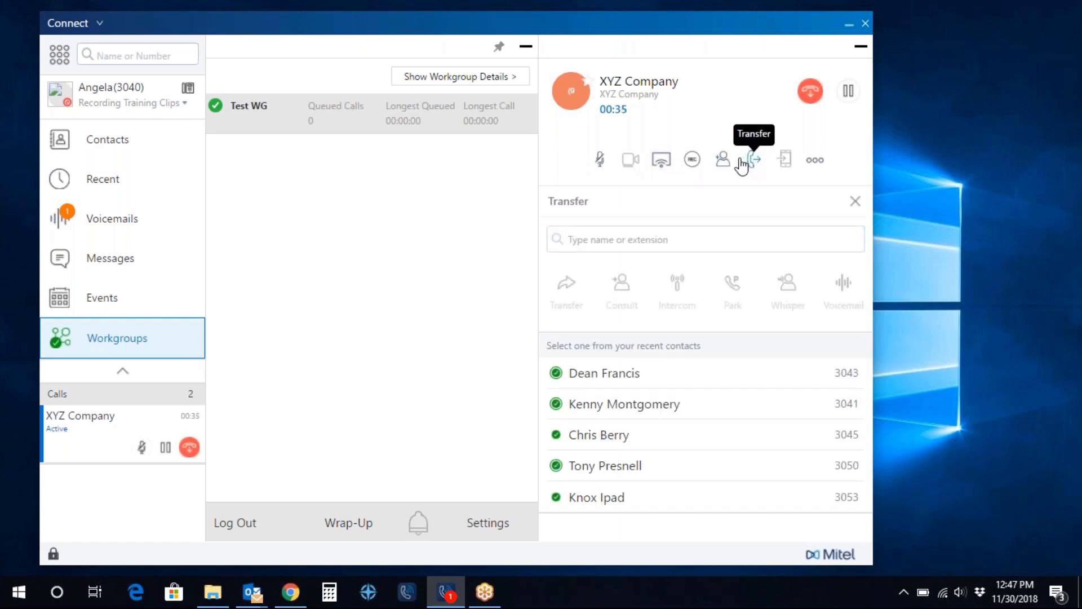
{"action": "type", "text": "knox ipad"}
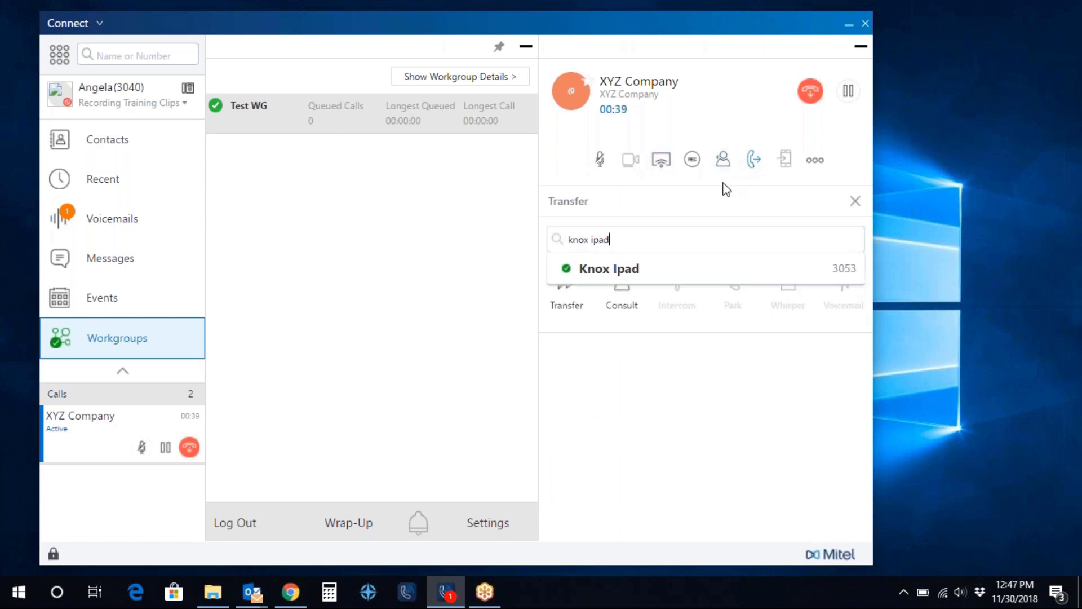
{"action": "left_click", "coordinate": [620, 272]}
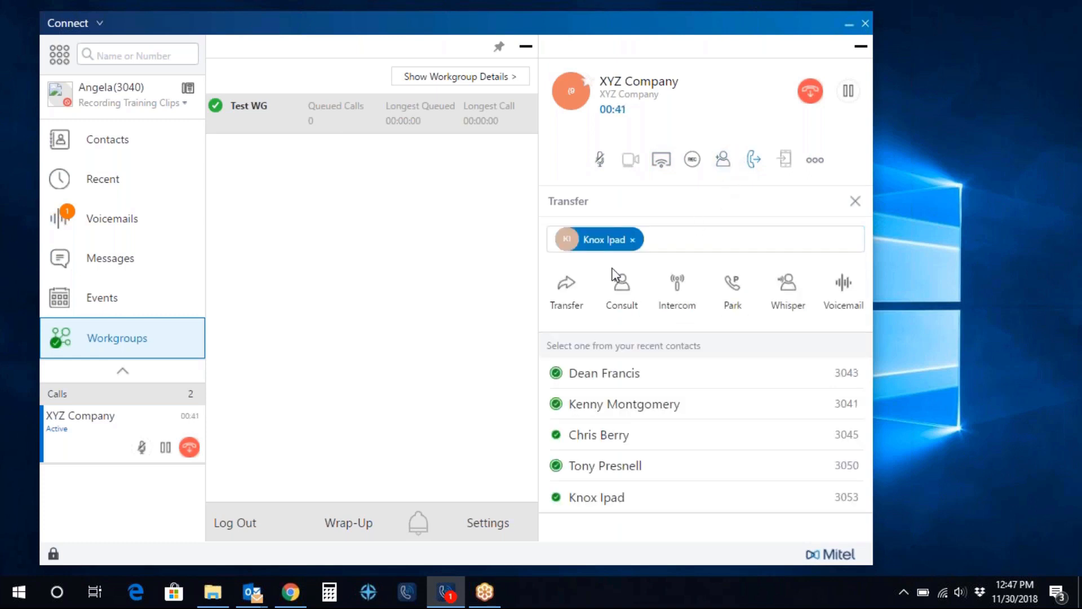
{"action": "left_click", "coordinate": [566, 291]}
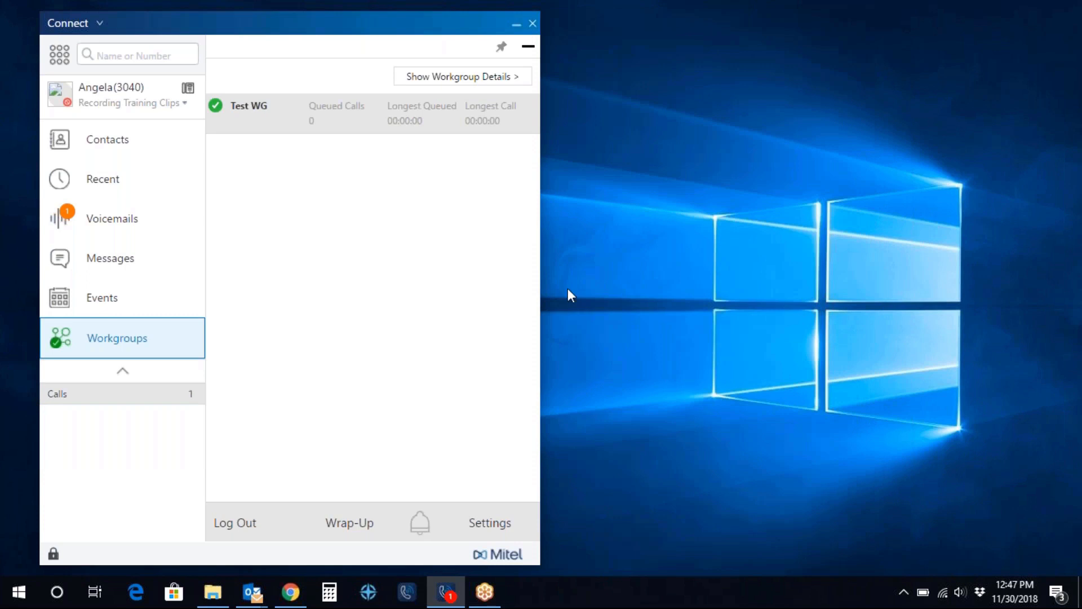
- Review the Test WG threshold alert settings and toggle the workgroup alert sound off and back on
{"action": "left_click", "coordinate": [504, 531]}
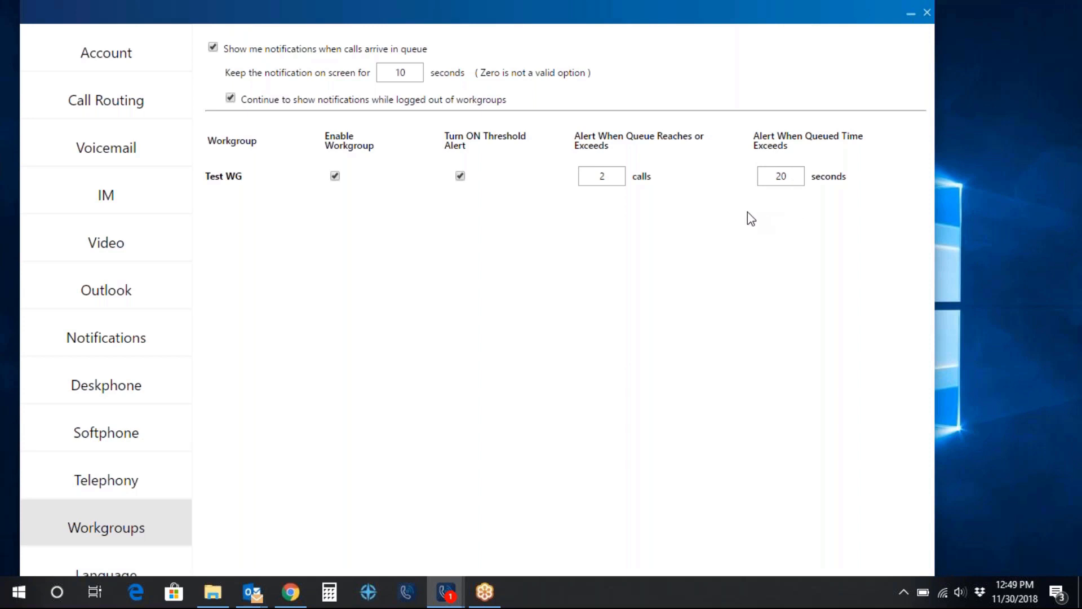
{"action": "left_click", "coordinate": [910, 15]}
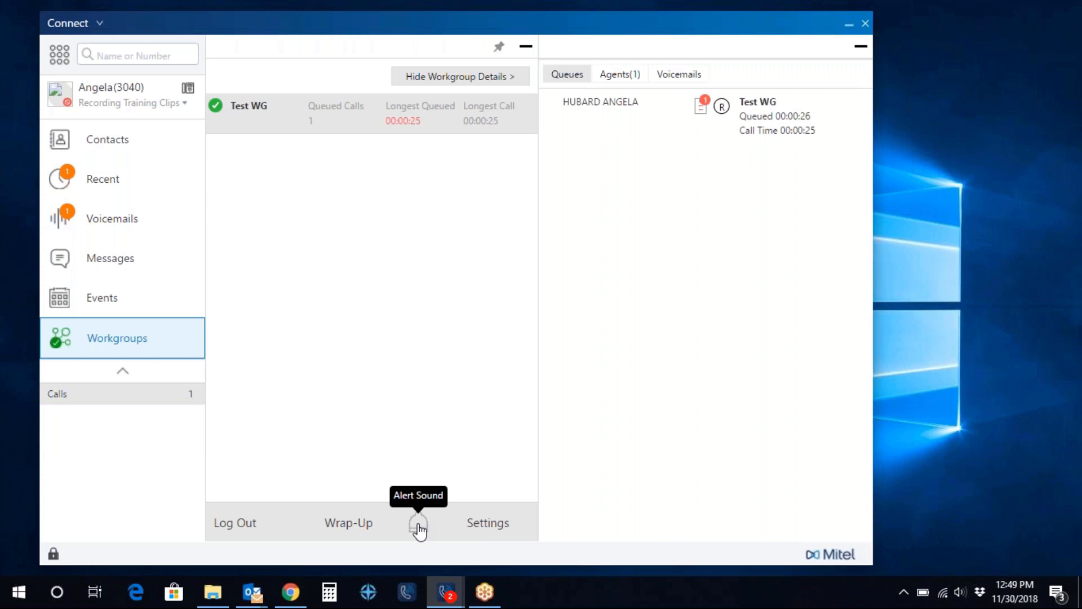
{"action": "left_click", "coordinate": [418, 525]}
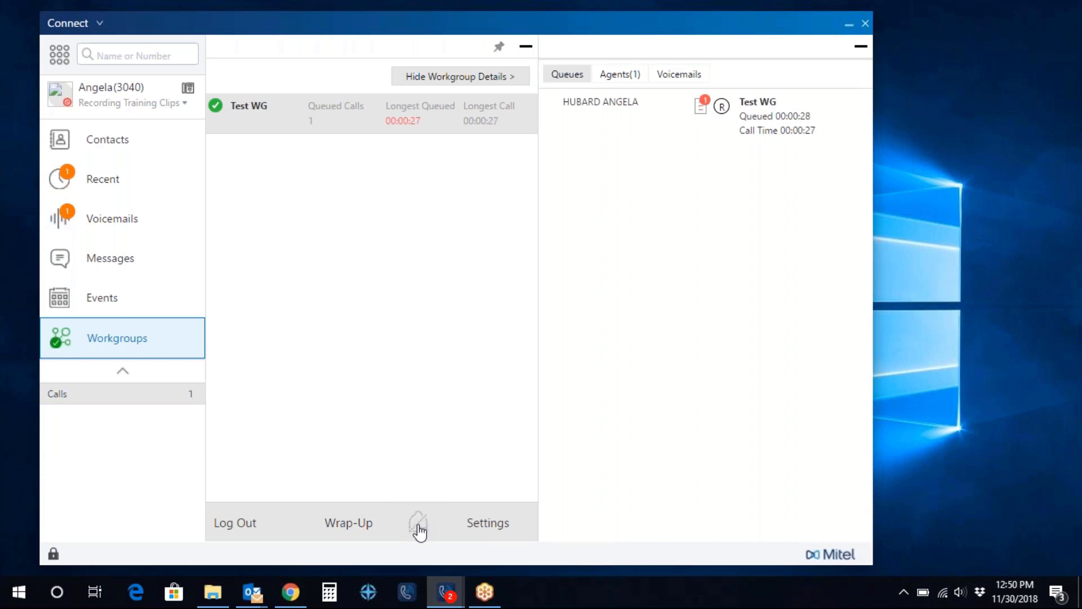
{"action": "left_click", "coordinate": [419, 528]}
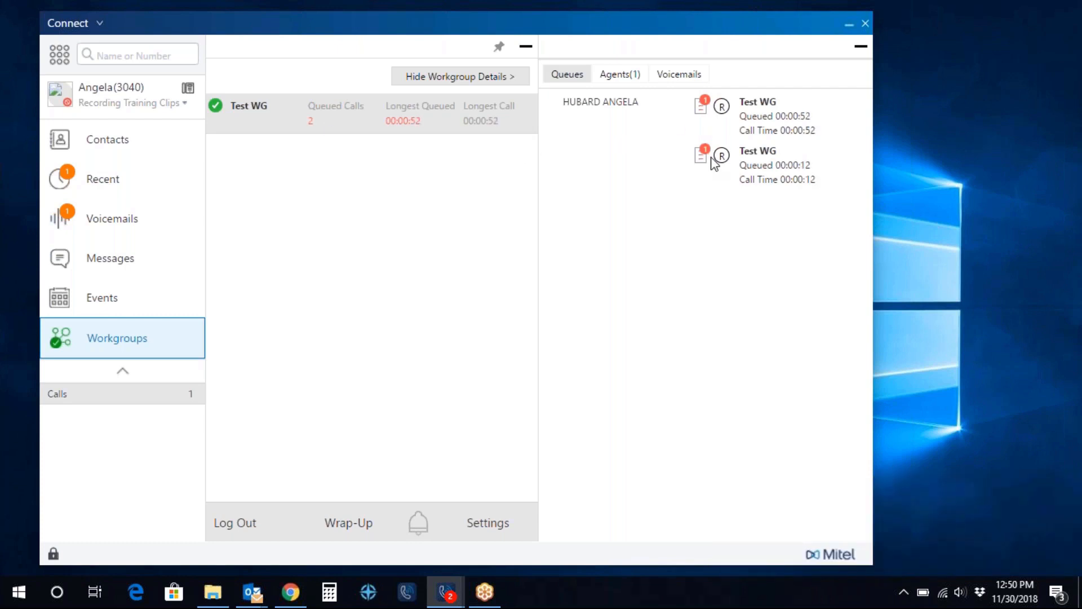
- Collapse and reopen the workgroup details, examine the workgroup voicemails and the Knox Ipad message's options, and collapse the details
{"action": "left_click", "coordinate": [861, 47]}
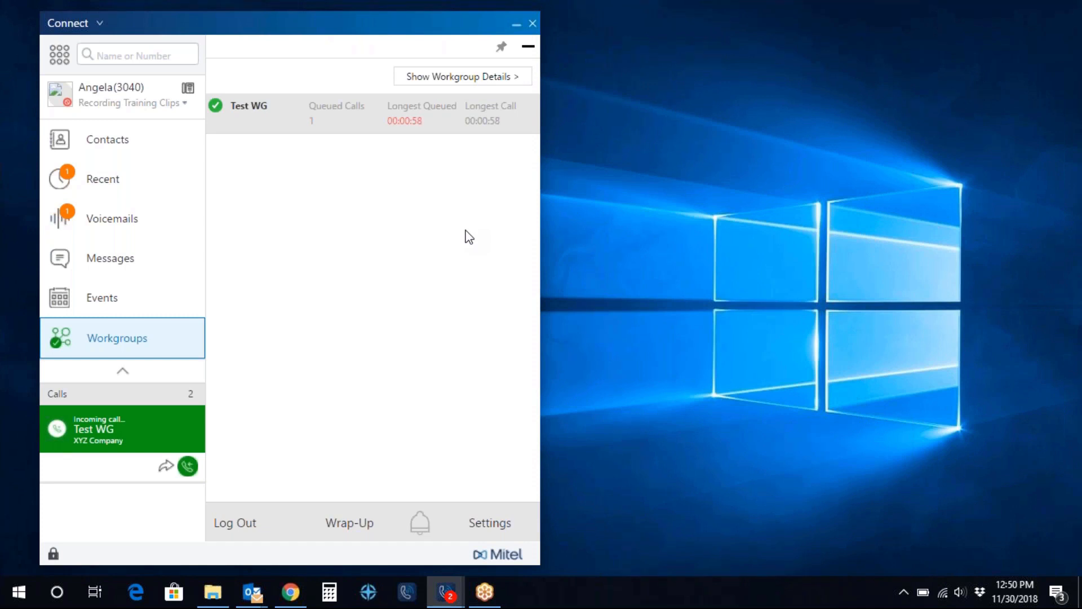
{"action": "left_click", "coordinate": [443, 79]}
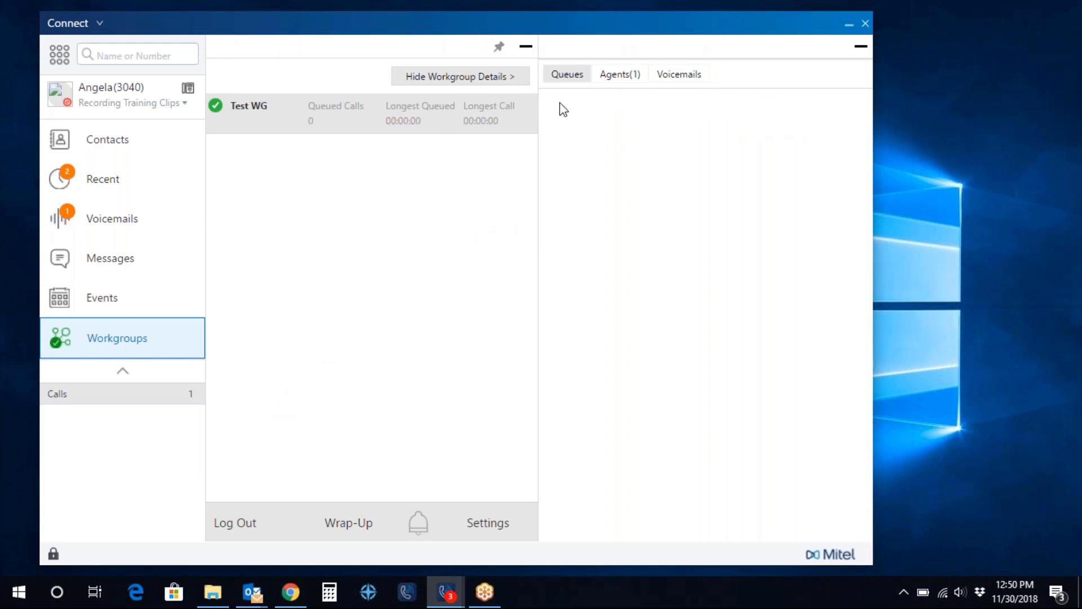
{"action": "left_click", "coordinate": [660, 79]}
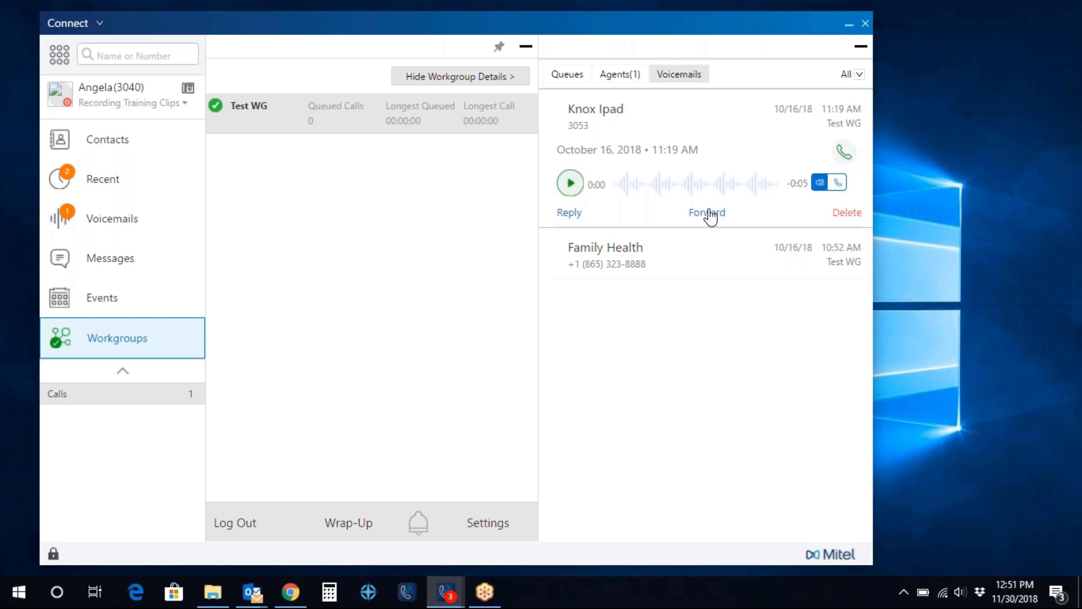
{"action": "right_click", "coordinate": [696, 109]}
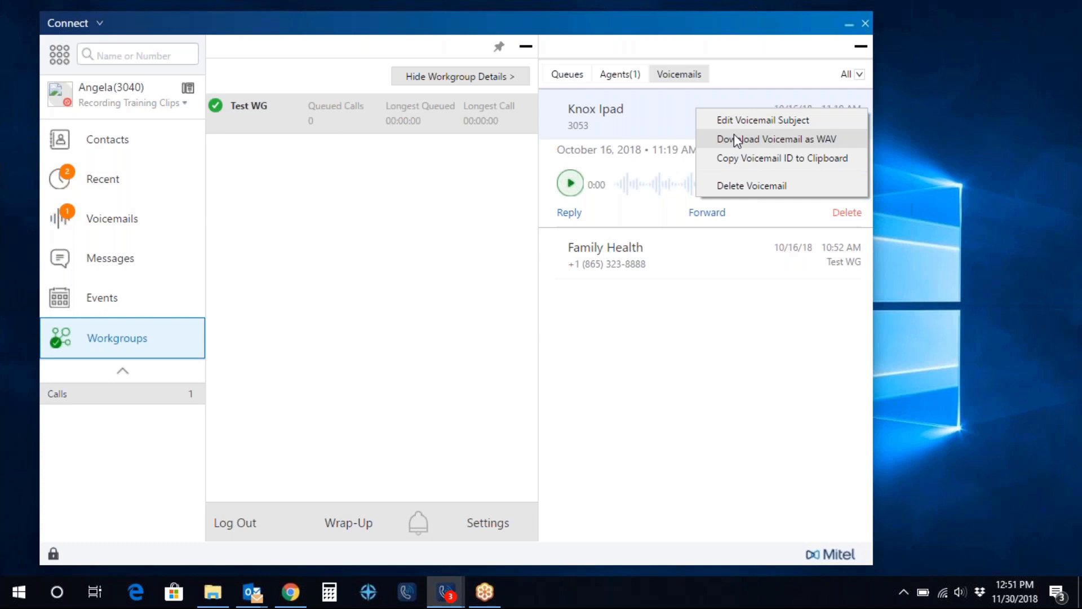
{"action": "left_click", "coordinate": [701, 305]}
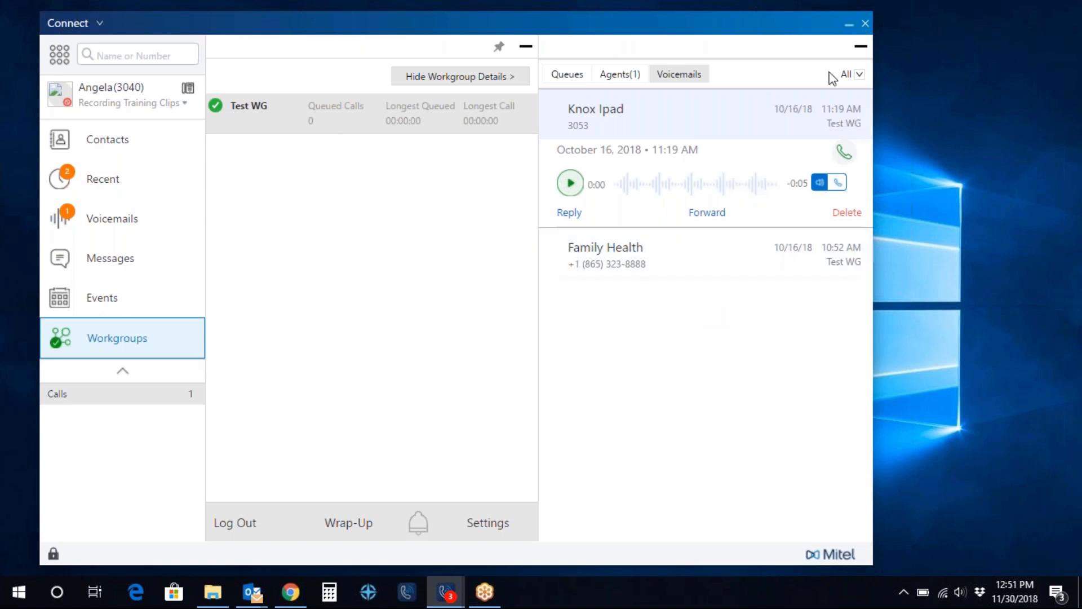
{"action": "left_click", "coordinate": [860, 50]}
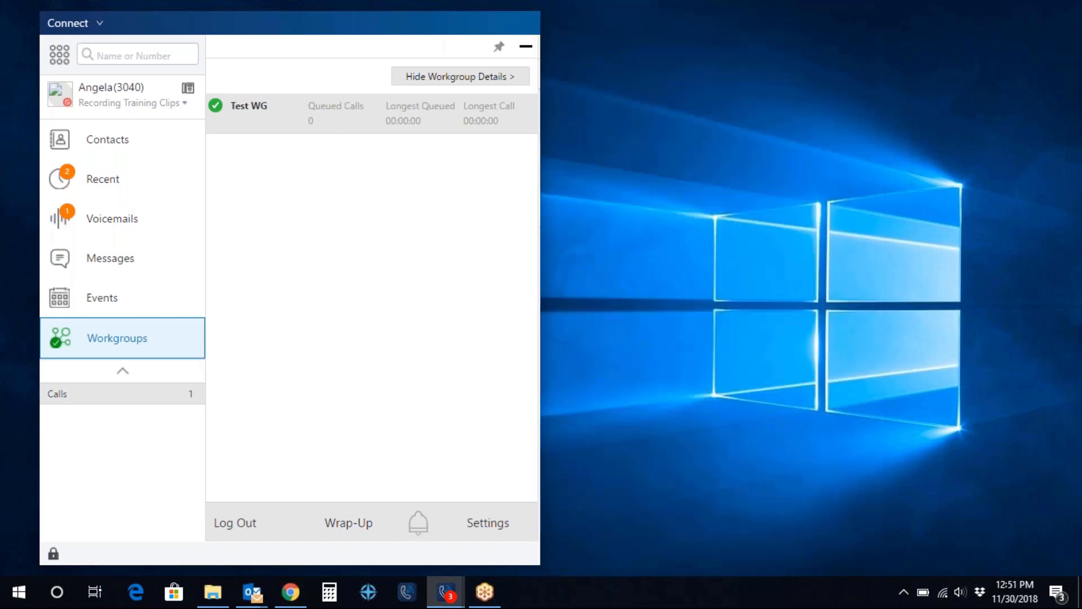